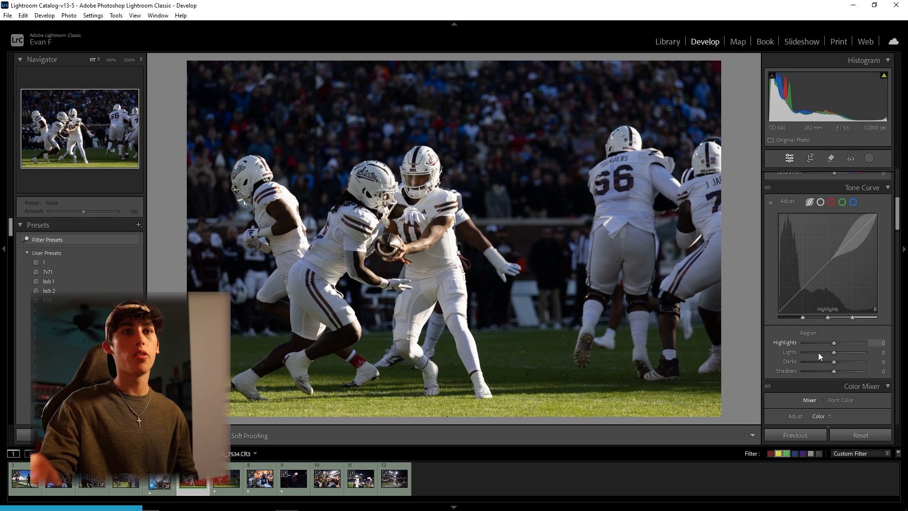
# Lower the tone curve's Shadows region to -100 to darken the stadium crowd
pyautogui.moveTo(825, 373); pyautogui.dragTo(790, 363)
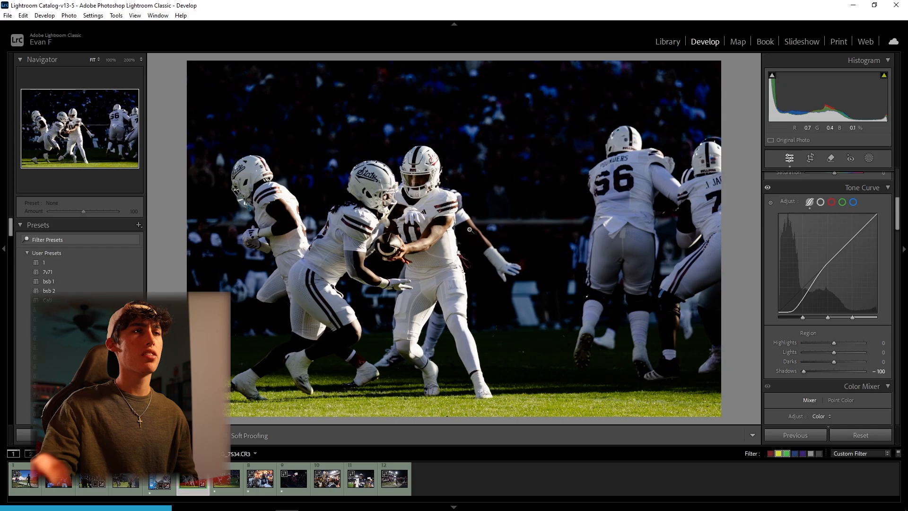
pyautogui.click(451, 209)
pyautogui.click(530, 226)
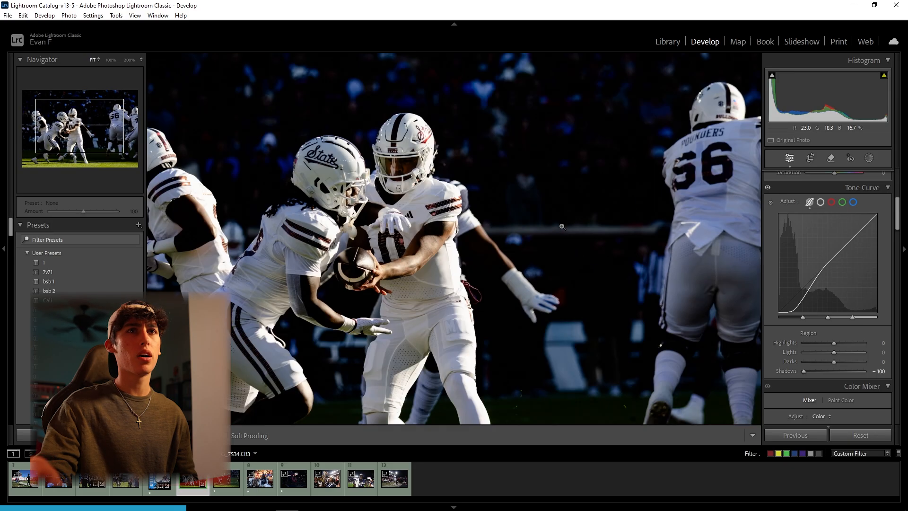
pyautogui.scroll(3, 816, 294)
pyautogui.scroll(-3, 778, 312)
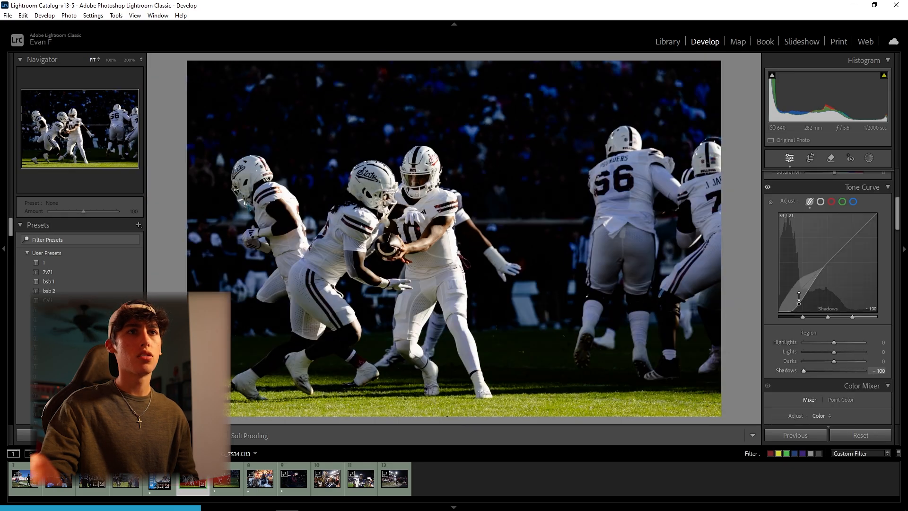
# Add a point near the dark end of the point curve at input 36, output 40
pyautogui.click(821, 201)
pyautogui.click(770, 202)
pyautogui.click(789, 301)
pyautogui.moveTo(789, 298); pyautogui.dragTo(796, 301)
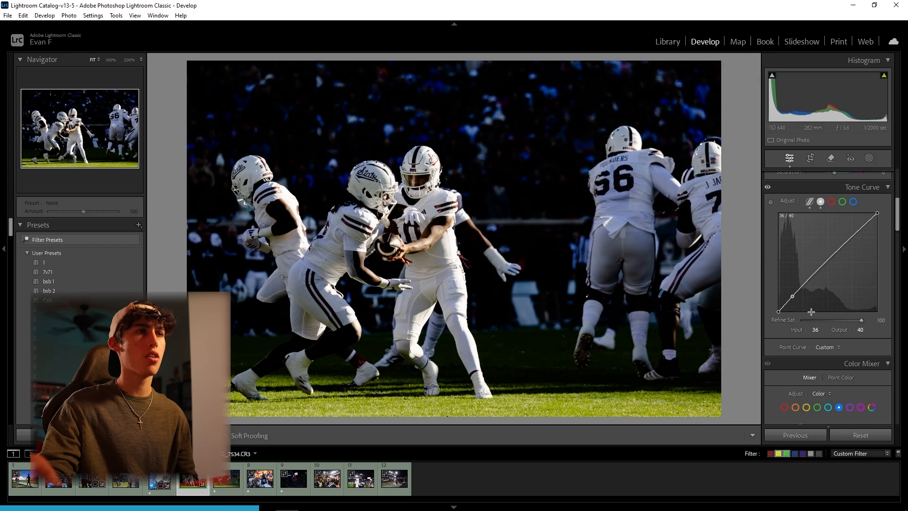
# Set the basic tone Highlights to -21 and Shadows to -30
pyautogui.scroll(5, 828, 346)
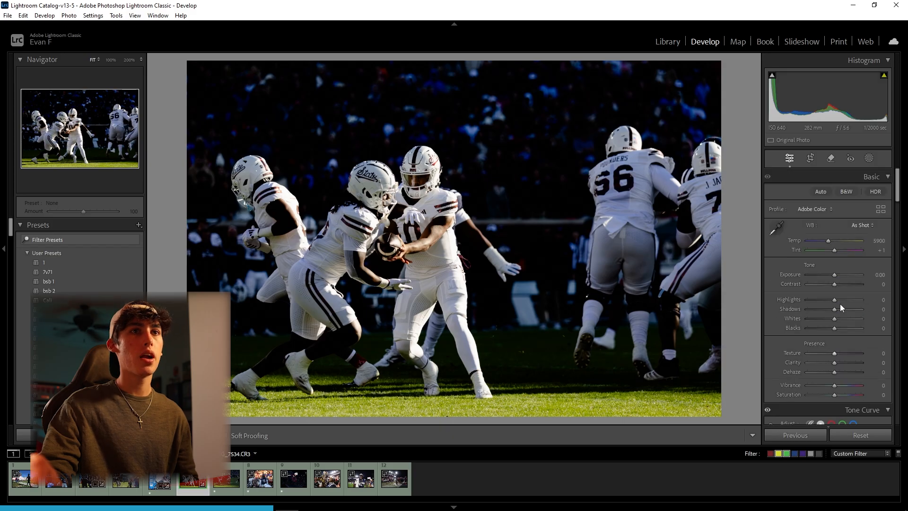
pyautogui.moveTo(825, 301)
pyautogui.mouseDown()
pyautogui.moveTo(840, 309)
pyautogui.moveTo(826, 309)
pyautogui.mouseUp()
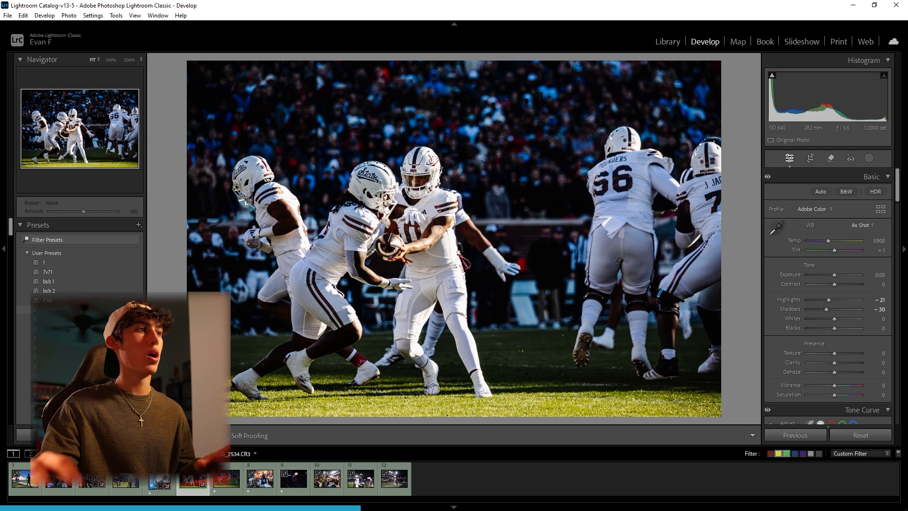
# Apply the gresk preset to the football handoff photo and lower its Shadows to -33
pyautogui.click(71, 357)
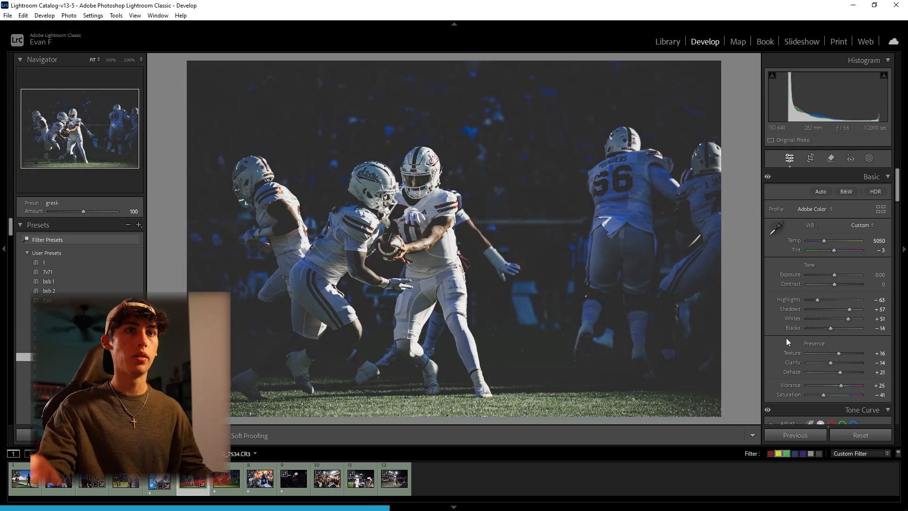
pyautogui.click(828, 308)
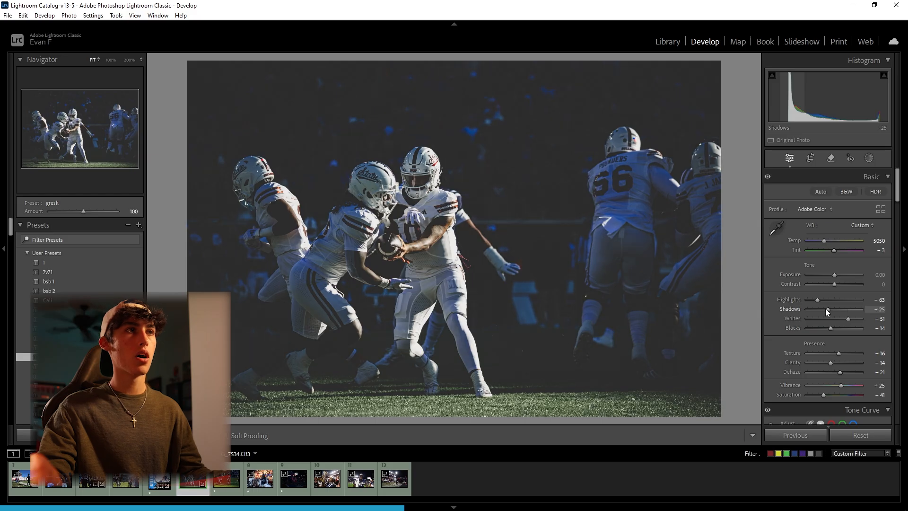
pyautogui.scroll(-3, 825, 309)
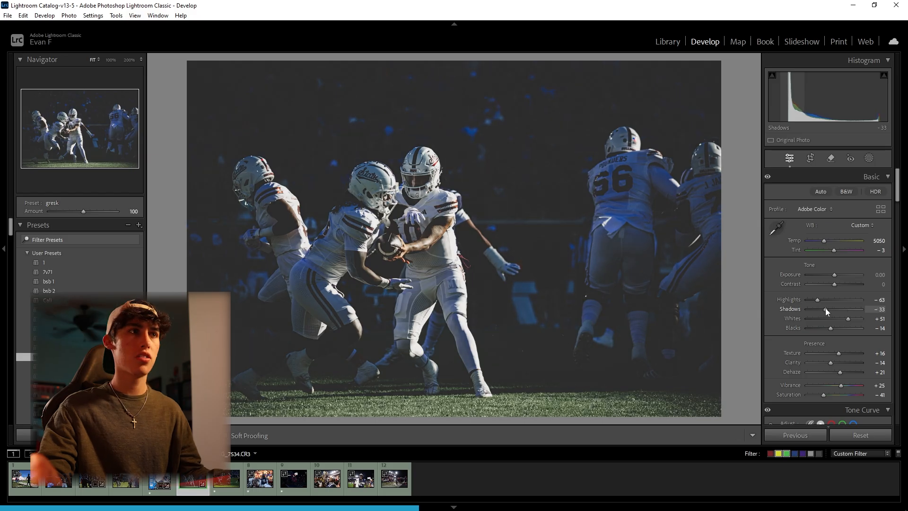
# Warm the photo's white balance by setting the temperature to 6386
pyautogui.moveTo(826, 241); pyautogui.dragTo(830, 240)
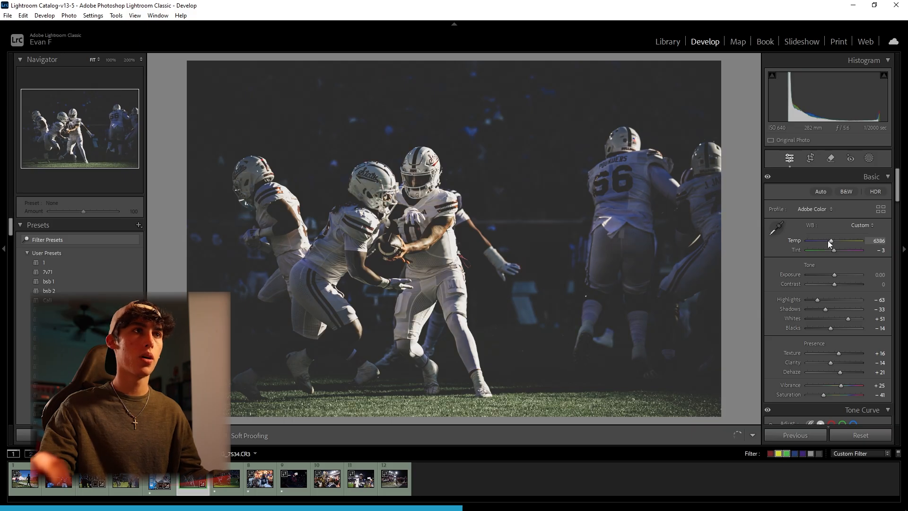
pyautogui.click(605, 203)
pyautogui.click(549, 230)
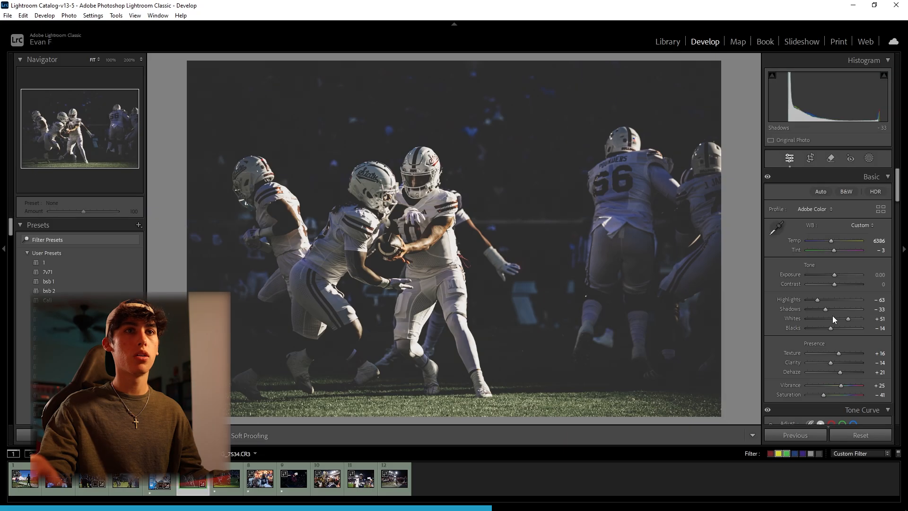
# Tint the shadows warm in Color Grading with hue 38 and saturation 11
pyautogui.scroll(-10, 833, 316)
pyautogui.scroll(-5, 822, 327)
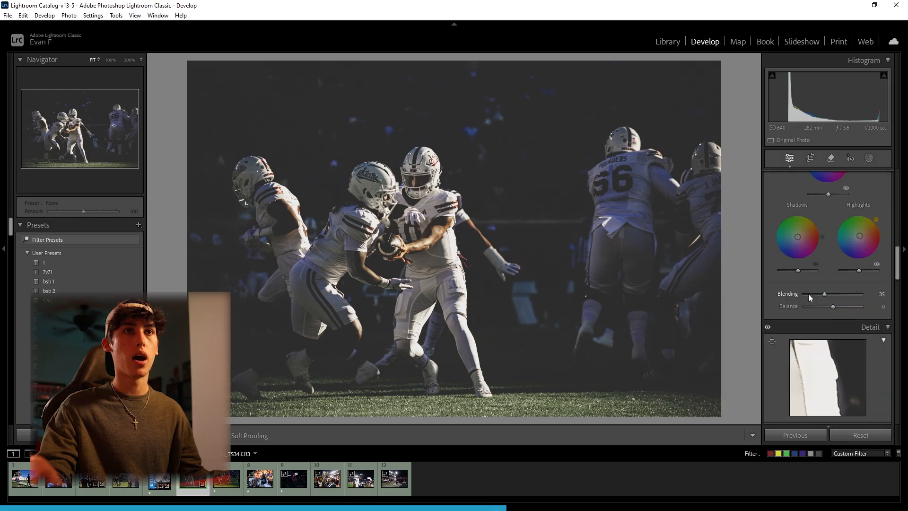
pyautogui.scroll(2, 809, 293)
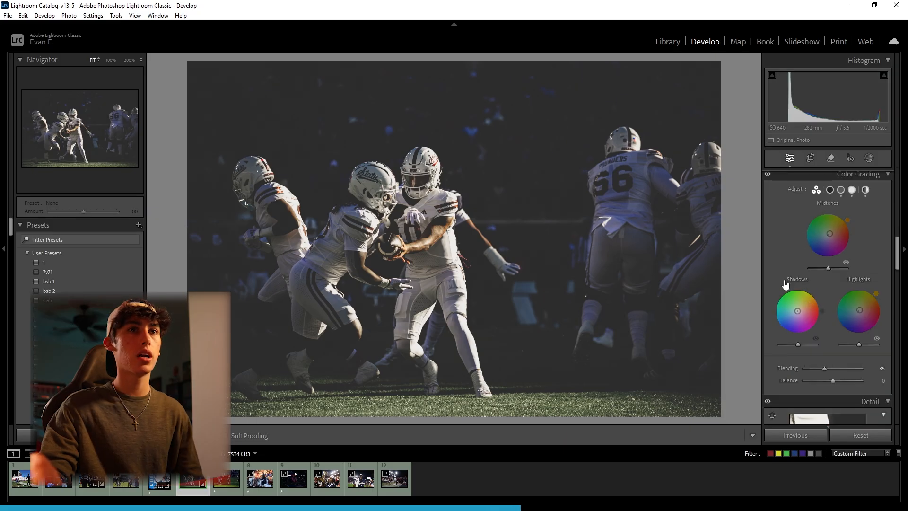
pyautogui.click(830, 190)
pyautogui.click(838, 248)
pyautogui.moveTo(838, 248); pyautogui.dragTo(833, 253)
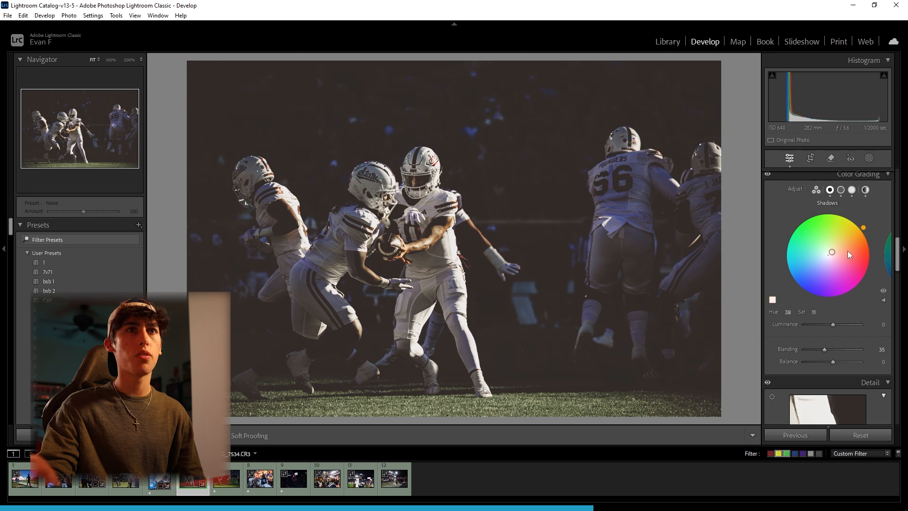
# Set temperature to 6123, Highlights to -37, Whites to +39 and Blacks to -100, and lower the Shadows further
pyautogui.scroll(10, 847, 251)
pyautogui.scroll(3, 825, 265)
pyautogui.moveTo(830, 328); pyautogui.dragTo(805, 329)
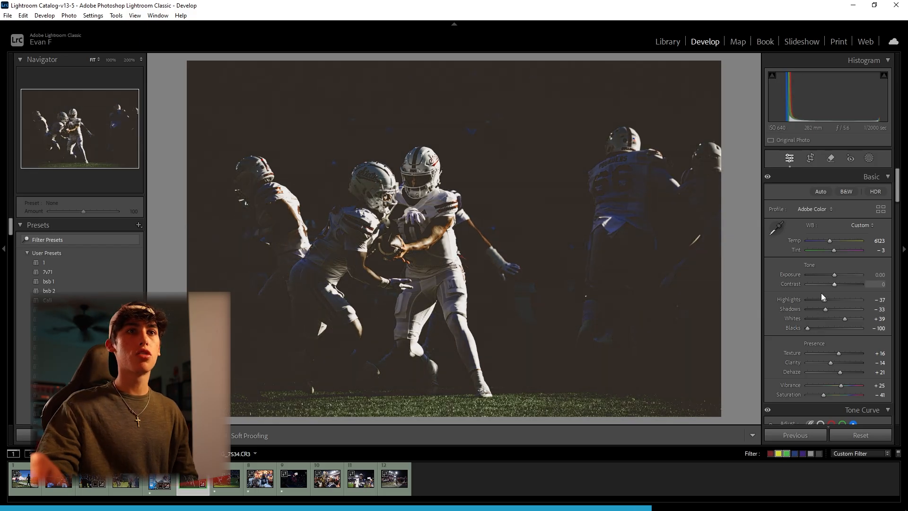
pyautogui.moveTo(826, 308); pyautogui.dragTo(802, 305)
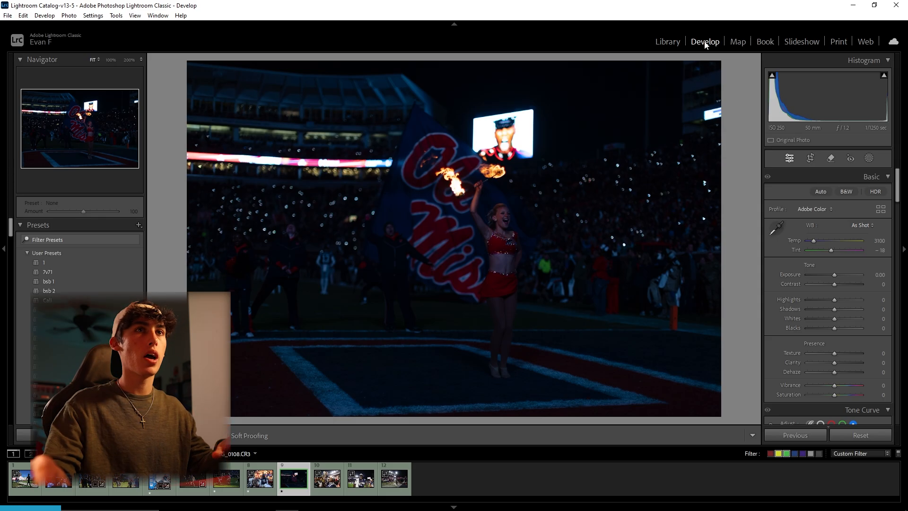
# Crop the fire twirler photo tighter around the performer and flag, straightening it by about -0.66 degrees
pyautogui.click(810, 158)
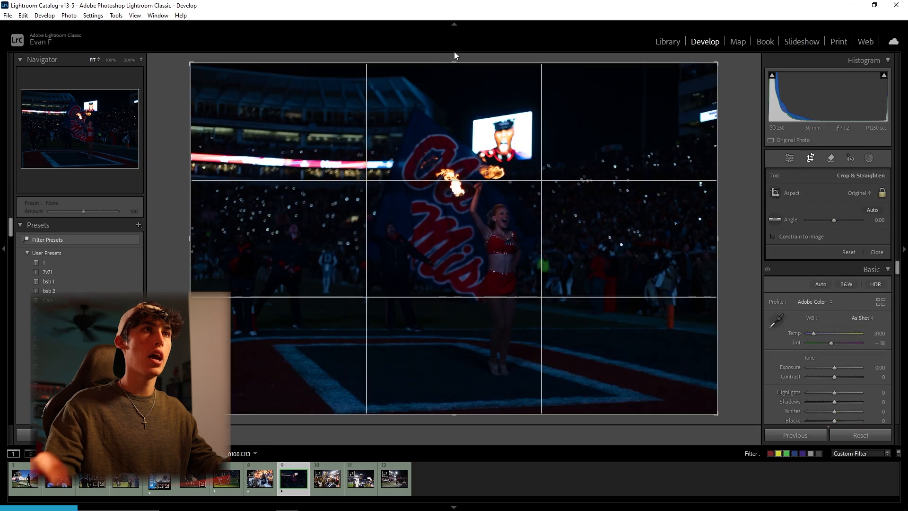
pyautogui.moveTo(719, 60); pyautogui.dragTo(697, 77)
pyautogui.moveTo(634, 119)
pyautogui.mouseDown()
pyautogui.moveTo(632, 135)
pyautogui.moveTo(637, 130)
pyautogui.mouseUp()
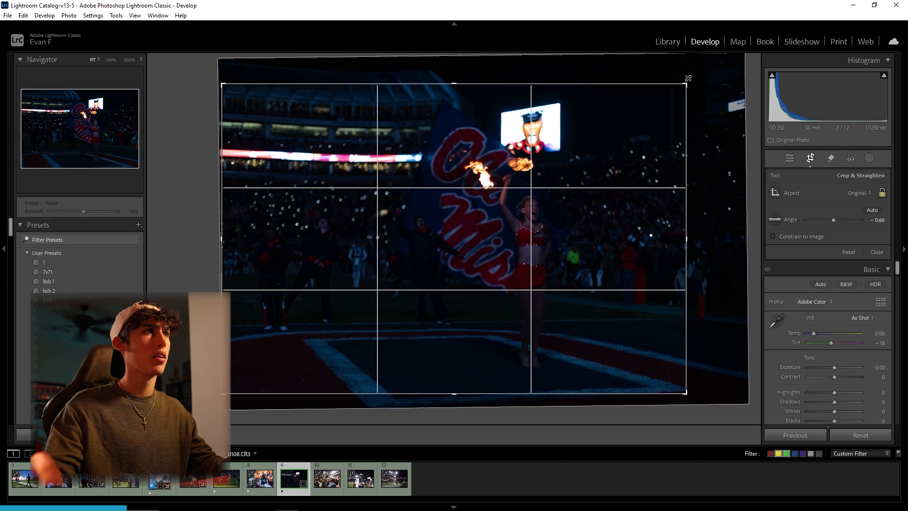
pyautogui.press('Return')
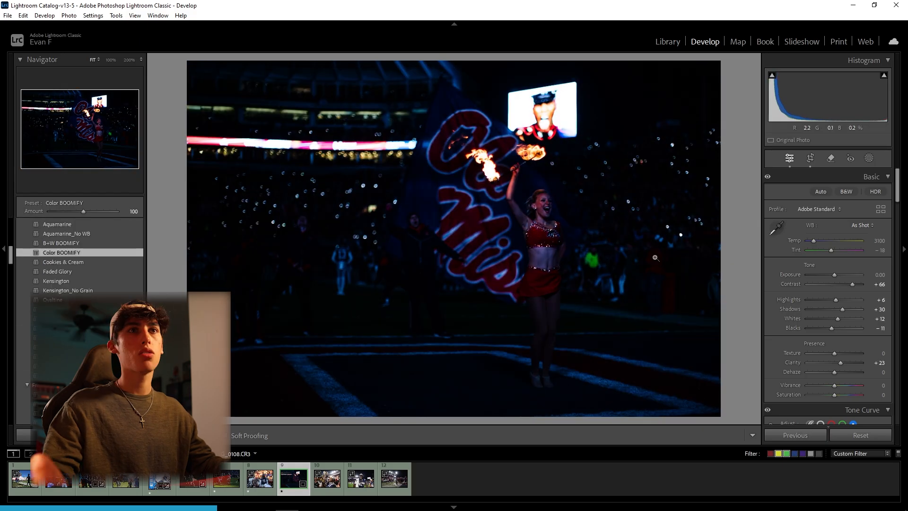
# Warm the photo's temperature to 3842 and apply the Color BOOMIFY preset
pyautogui.moveTo(814, 241); pyautogui.dragTo(819, 240)
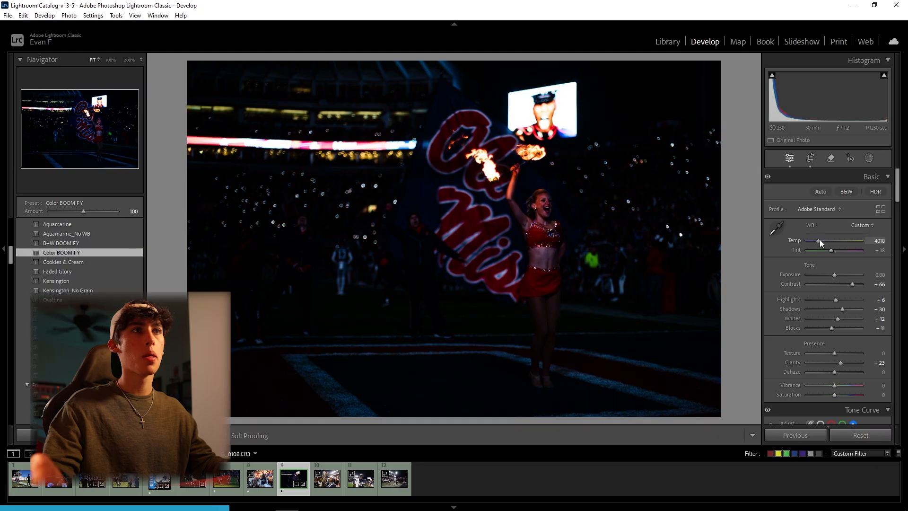
# Paint a brush mask over the Ole Miss flag with Exposure 0.34 and Highlights 5
pyautogui.click(869, 159)
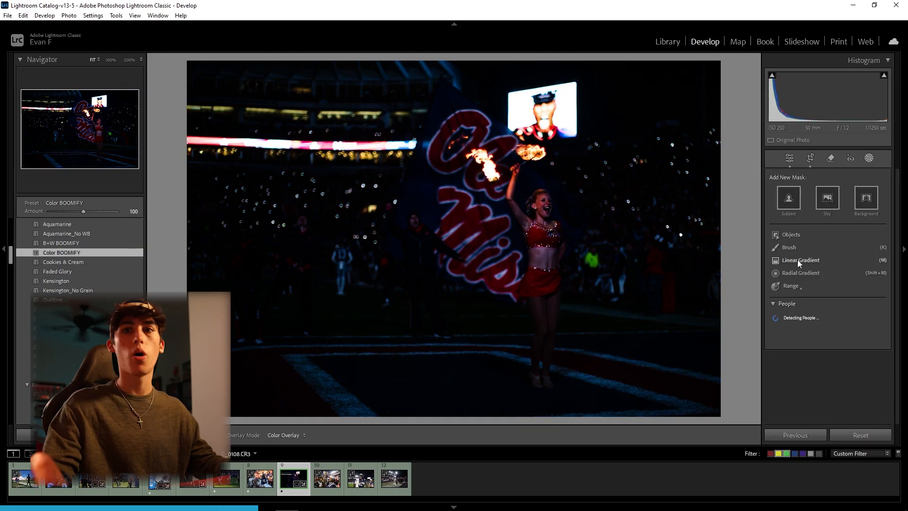
pyautogui.click(796, 248)
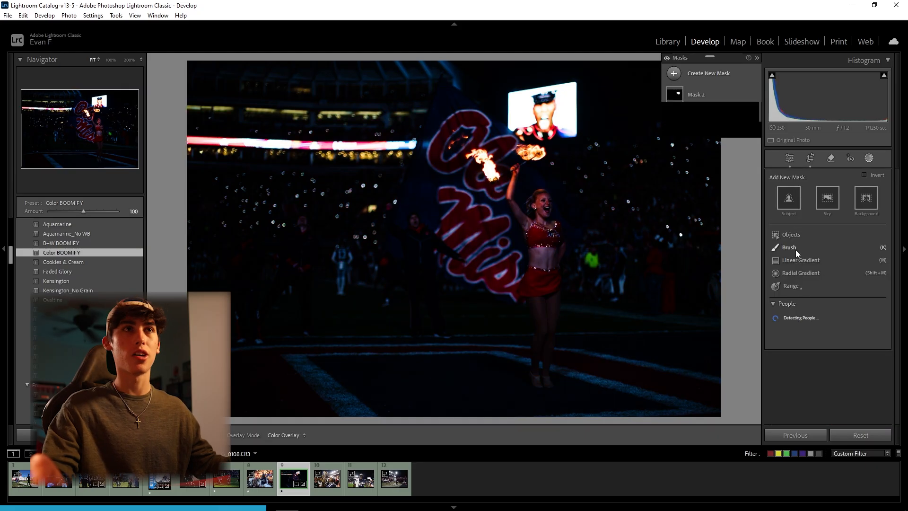
pyautogui.click(702, 77)
pyautogui.click(713, 159)
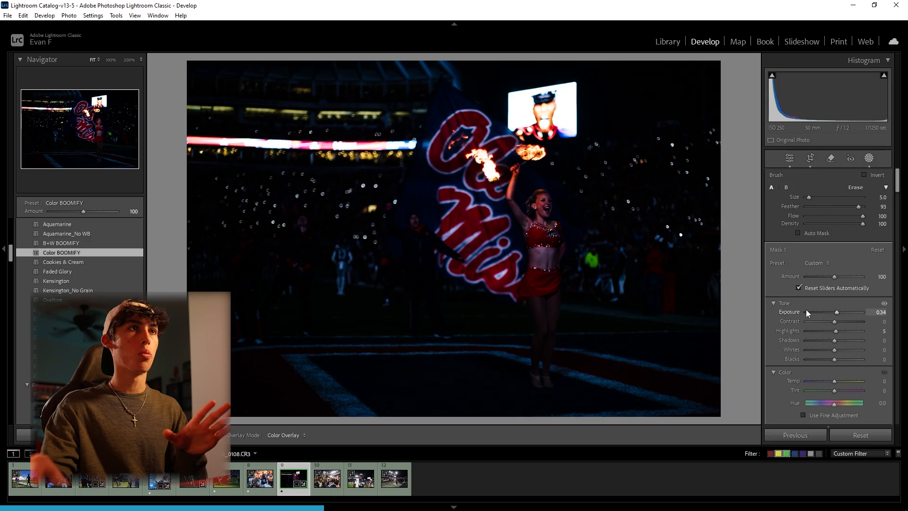
# Create a second brush mask and paint it over the torch flames
pyautogui.press('z')
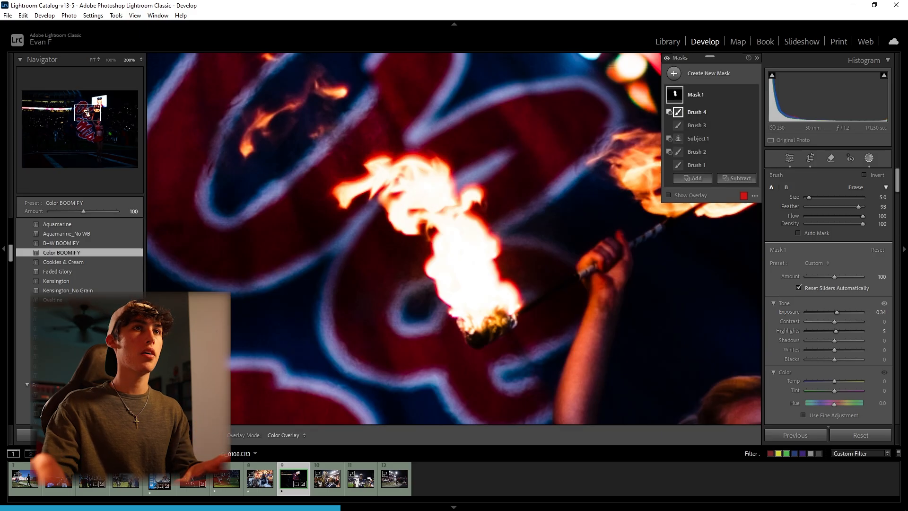
pyautogui.click(699, 75)
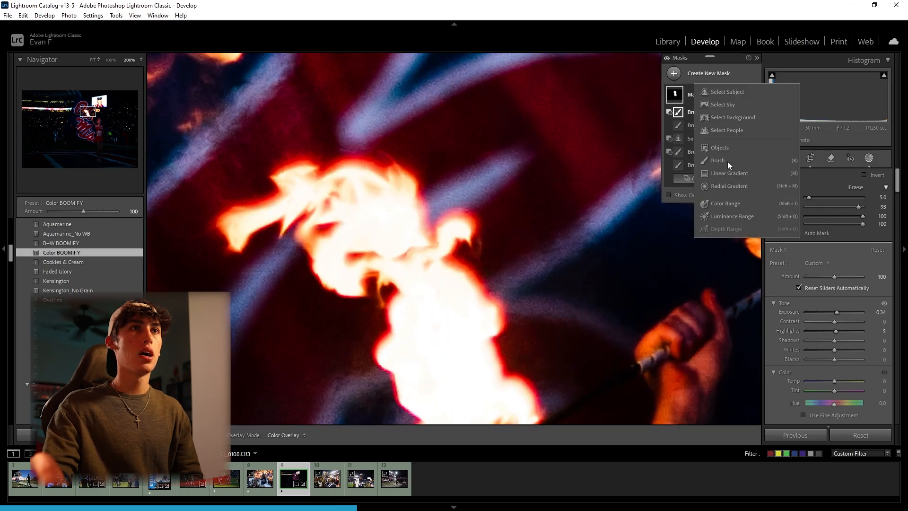
pyautogui.click(715, 161)
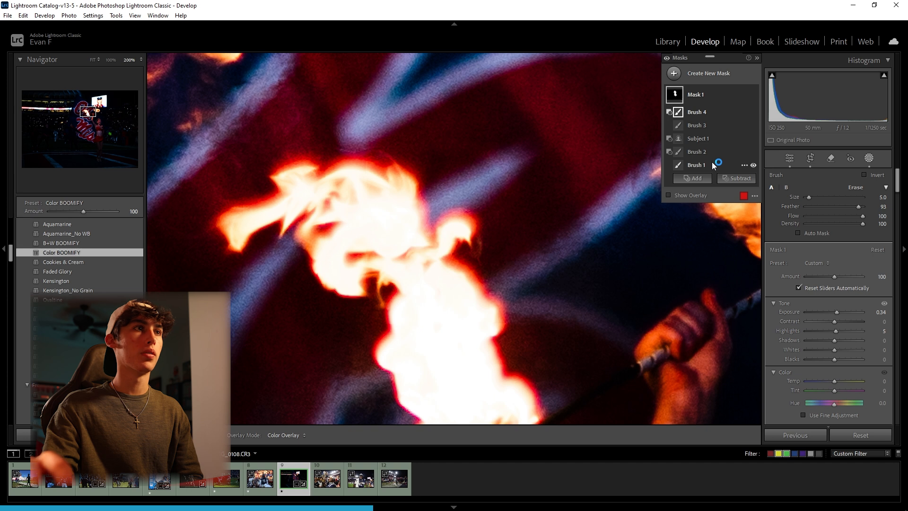
pyautogui.moveTo(243, 226)
pyautogui.mouseDown()
pyautogui.moveTo(316, 188)
pyautogui.moveTo(333, 237)
pyautogui.moveTo(364, 205)
pyautogui.mouseUp()
pyautogui.press('z')
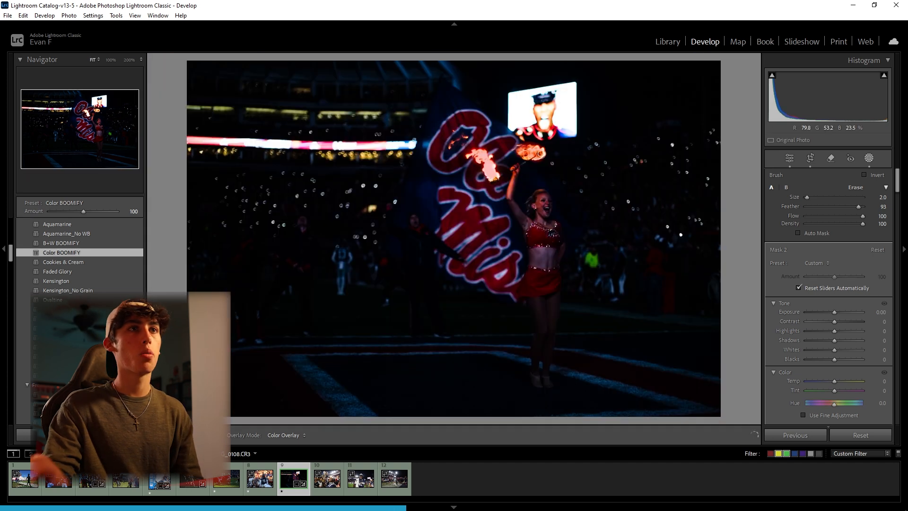
# Soften the flame mask by setting its Clarity to -98 and Dehaze to -24
pyautogui.scroll(-5, 797, 334)
pyautogui.scroll(-6, 797, 334)
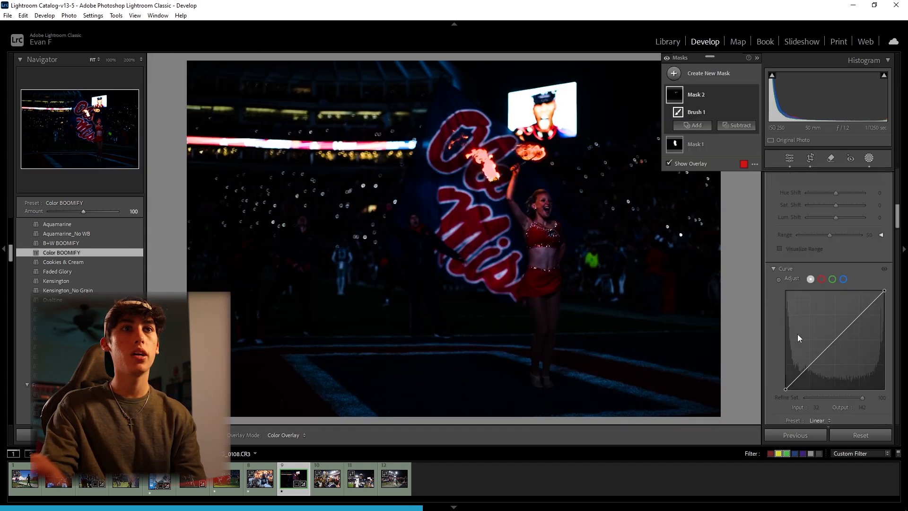
pyautogui.click(817, 302)
pyautogui.moveTo(817, 301)
pyautogui.mouseDown()
pyautogui.moveTo(796, 299)
pyautogui.moveTo(823, 300)
pyautogui.moveTo(807, 305)
pyautogui.moveTo(828, 309)
pyautogui.mouseUp()
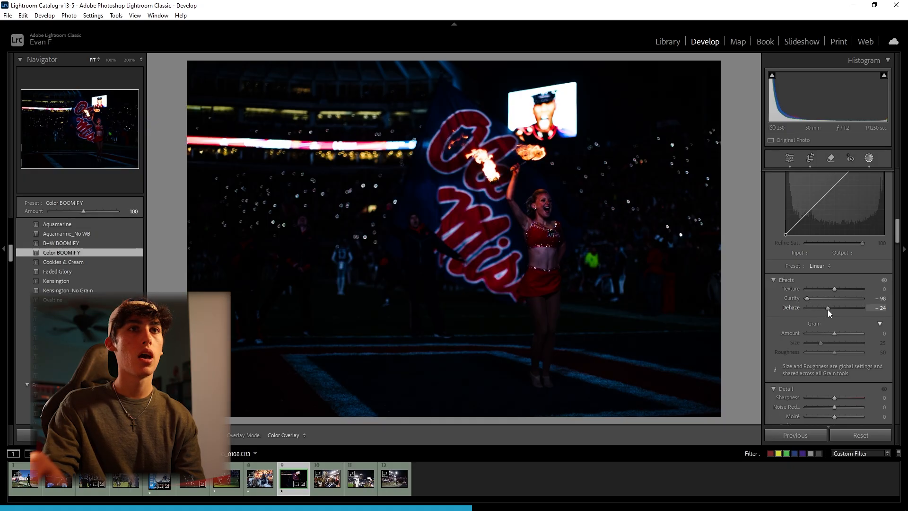
# Set the flame mask's Saturation to 7 and Texture to -31, and brush over the flame nearest the performer's hand
pyautogui.scroll(4, 838, 347)
pyautogui.scroll(3, 838, 339)
pyautogui.moveTo(836, 275); pyautogui.dragTo(838, 273)
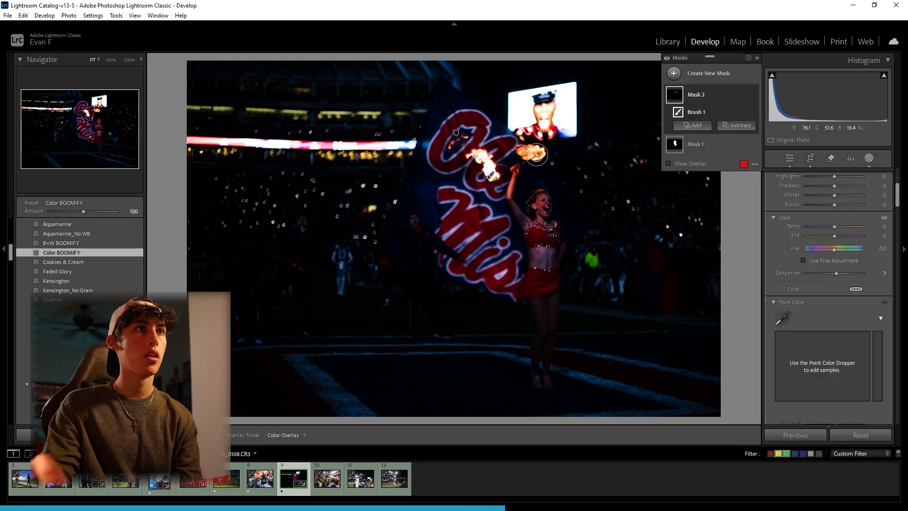
pyautogui.moveTo(537, 152); pyautogui.dragTo(521, 149)
pyautogui.click(489, 170)
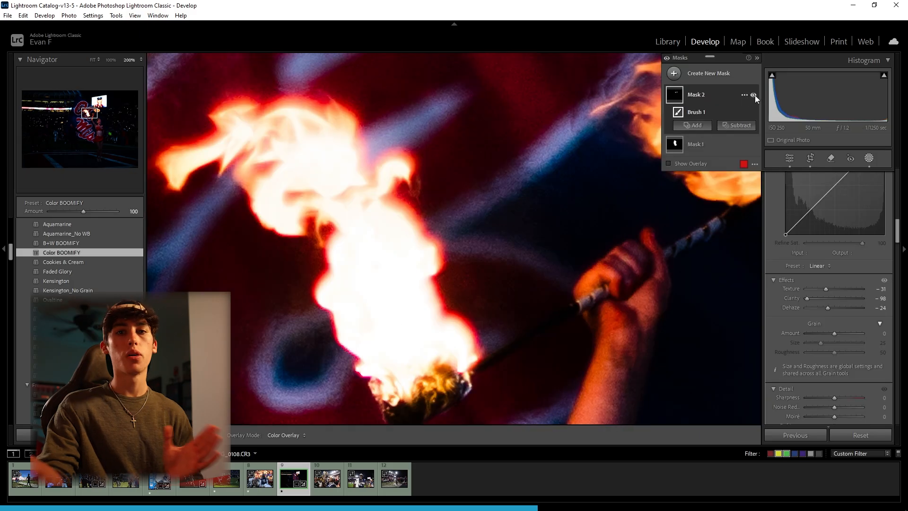
# Toggle the flame mask's visibility to compare its effect, and leave it hidden
pyautogui.click(754, 95)
pyautogui.click(755, 95)
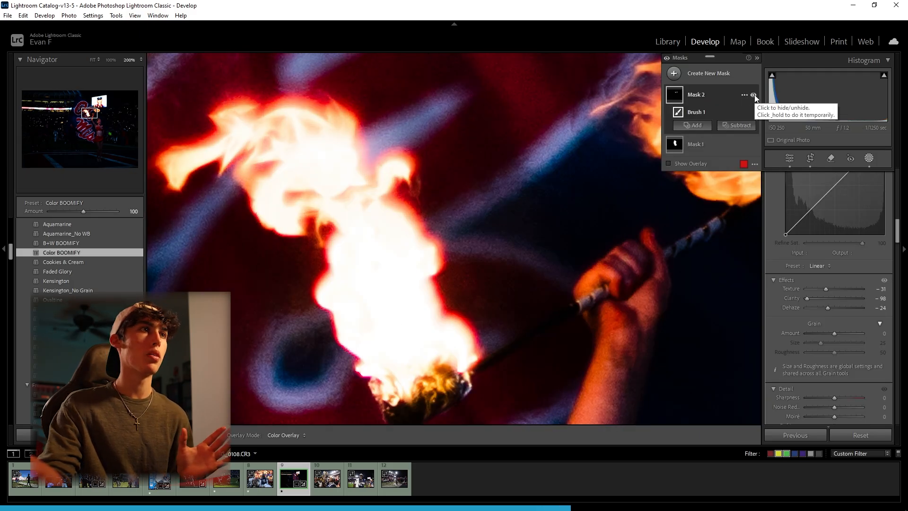
pyautogui.click(754, 95)
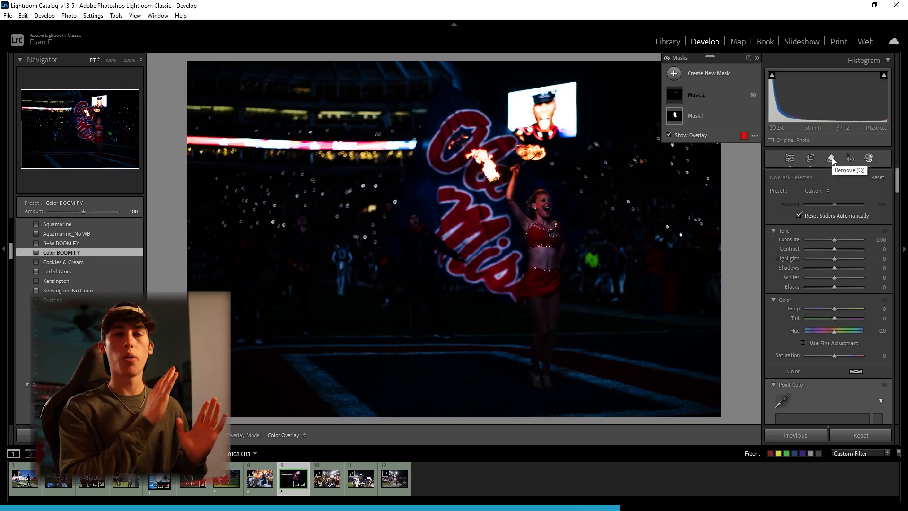
# Create a new people mask that selects the performer, Person 1
pyautogui.click(711, 72)
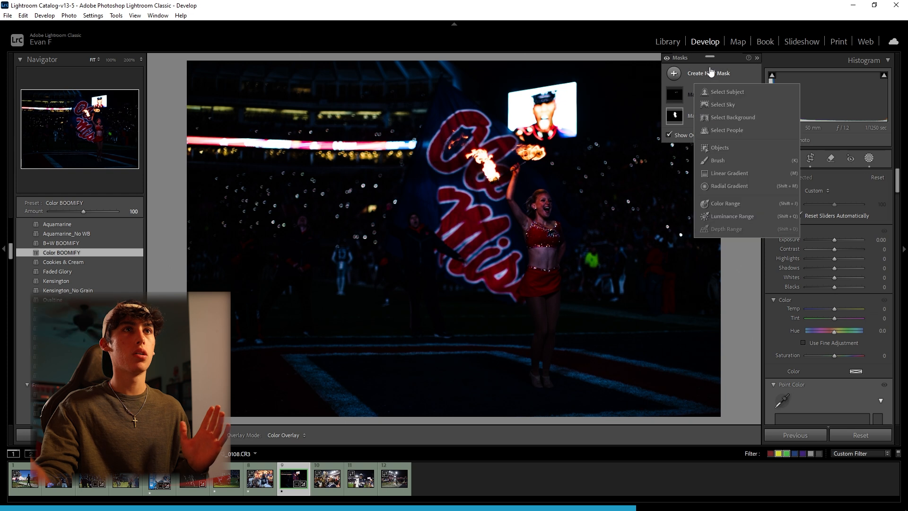
pyautogui.click(720, 127)
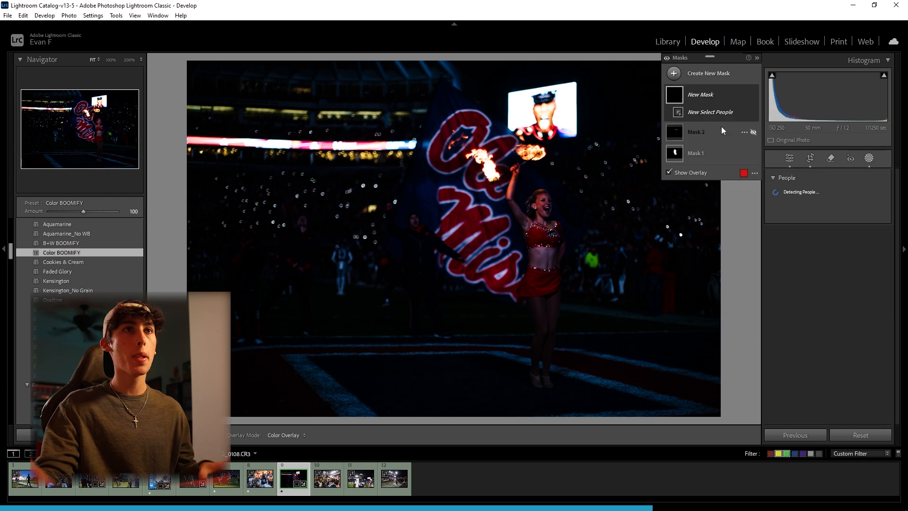
pyautogui.click(788, 197)
pyautogui.click(790, 199)
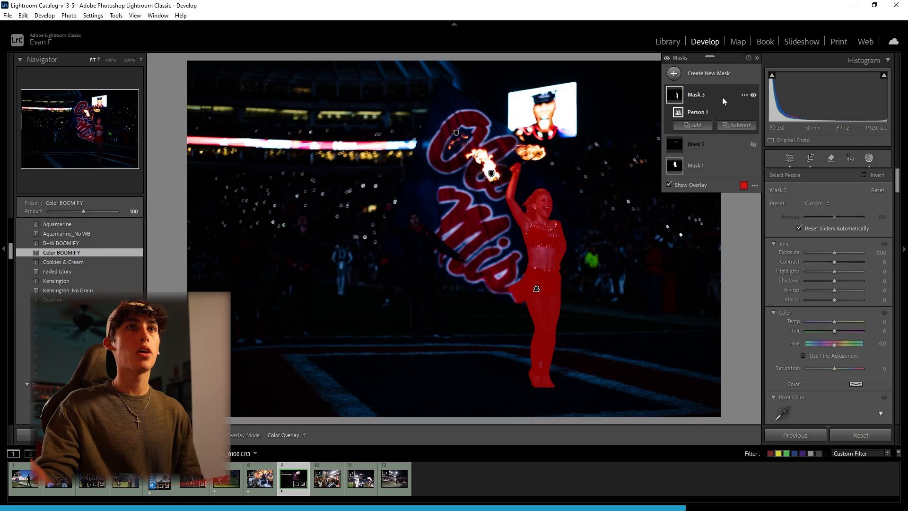
# Intersect the performer's mask with a linear gradient across her body and set its Shadows to -64
pyautogui.rightClick(723, 97)
pyautogui.moveTo(767, 143)
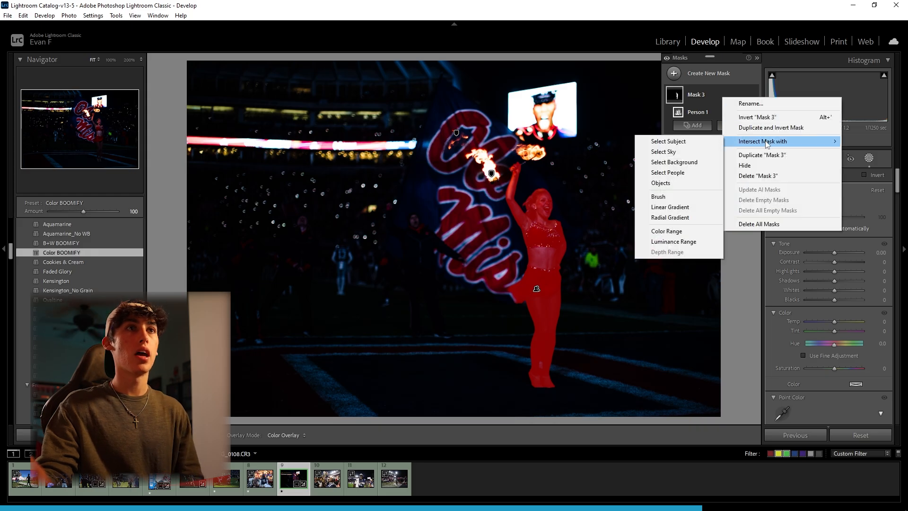
pyautogui.click(674, 205)
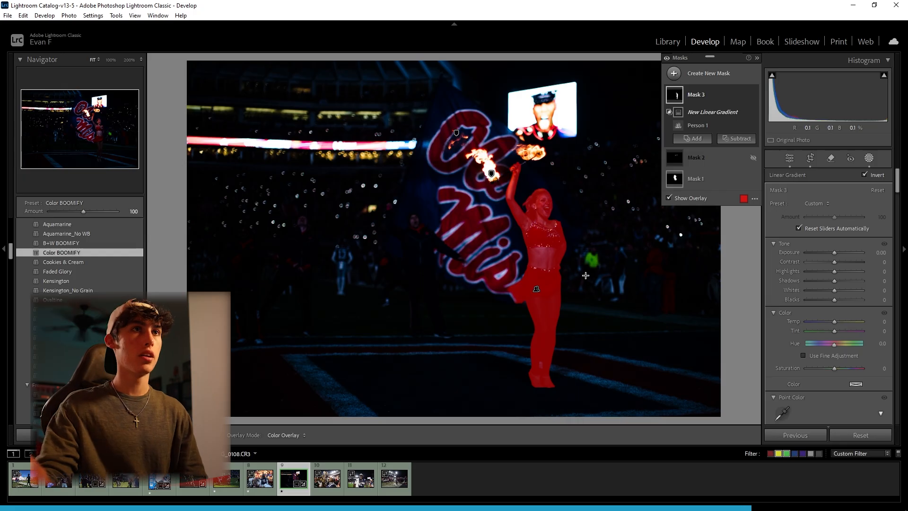
pyautogui.press('space')
pyautogui.moveTo(585, 274); pyautogui.dragTo(532, 269)
pyautogui.moveTo(839, 280); pyautogui.dragTo(816, 279)
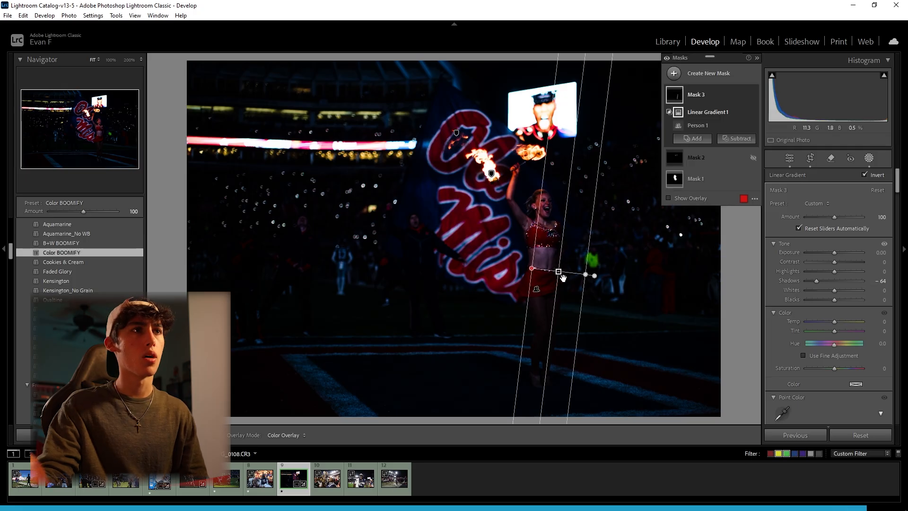
pyautogui.moveTo(533, 268); pyautogui.dragTo(548, 267)
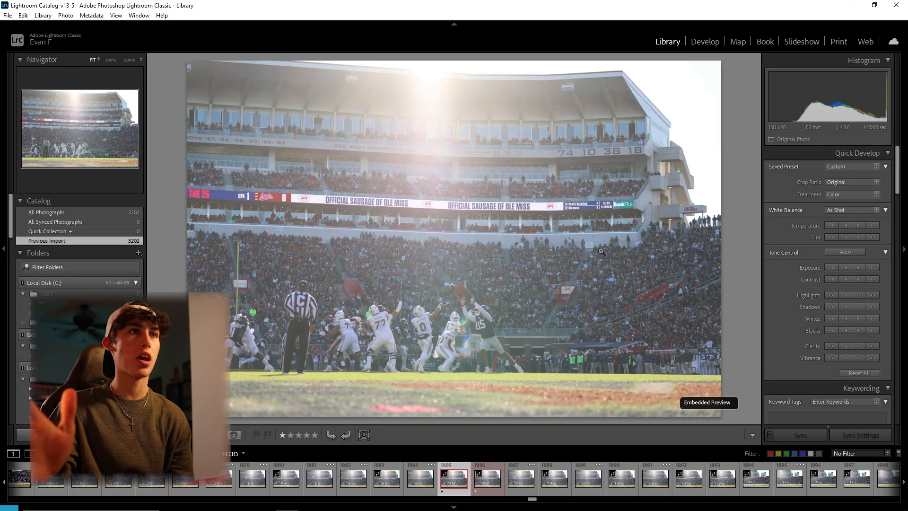
# Crop the sunlit stadium photo slightly tighter at the original aspect ratio and rotate it to an angle of -0.12
pyautogui.click(692, 45)
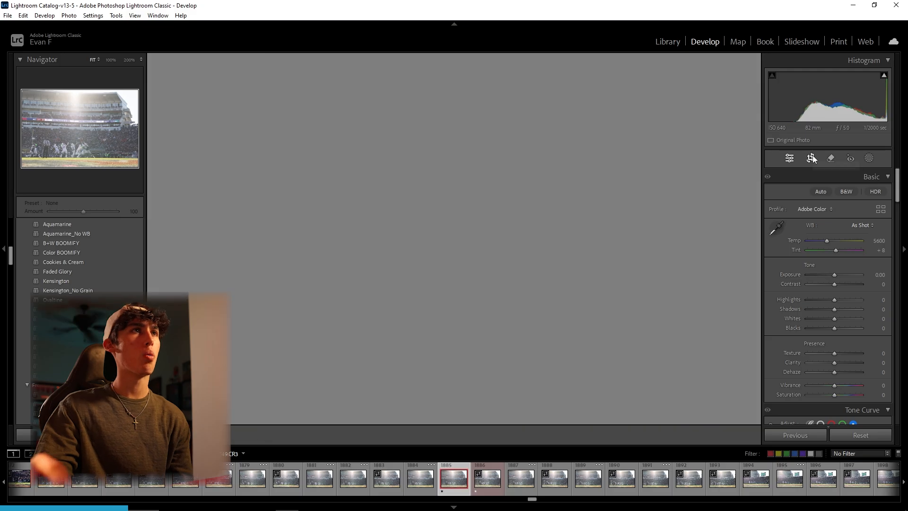
pyautogui.click(811, 159)
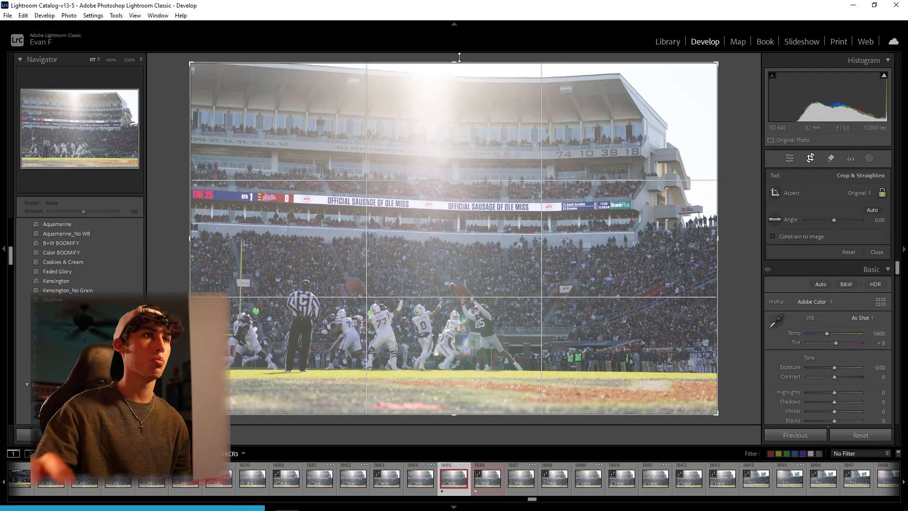
pyautogui.moveTo(459, 56); pyautogui.dragTo(455, 56)
pyautogui.moveTo(709, 67); pyautogui.dragTo(695, 76)
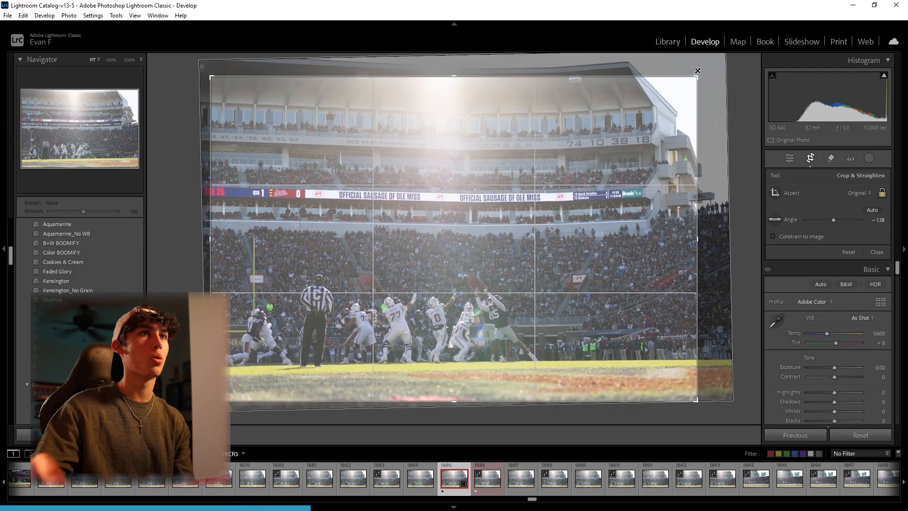
pyautogui.moveTo(449, 61); pyautogui.dragTo(451, 61)
pyautogui.moveTo(456, 142); pyautogui.dragTo(506, 172)
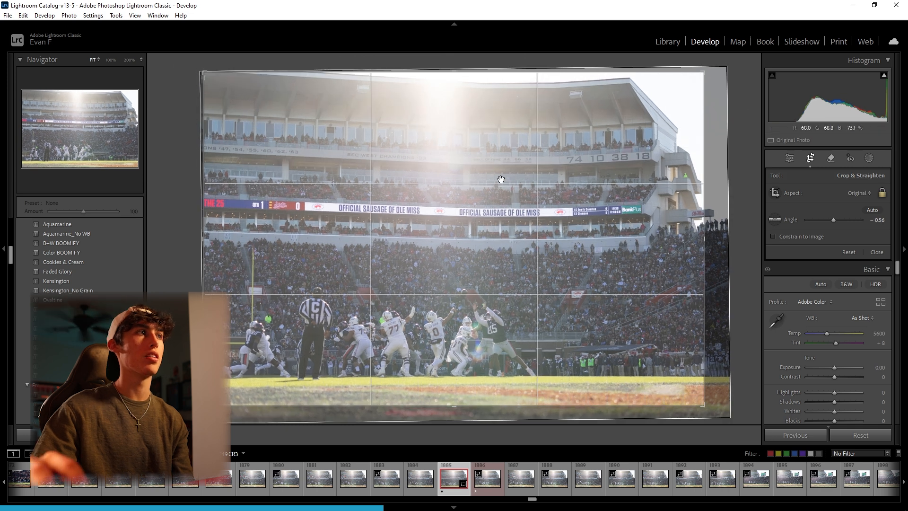
pyautogui.moveTo(484, 59); pyautogui.dragTo(487, 53)
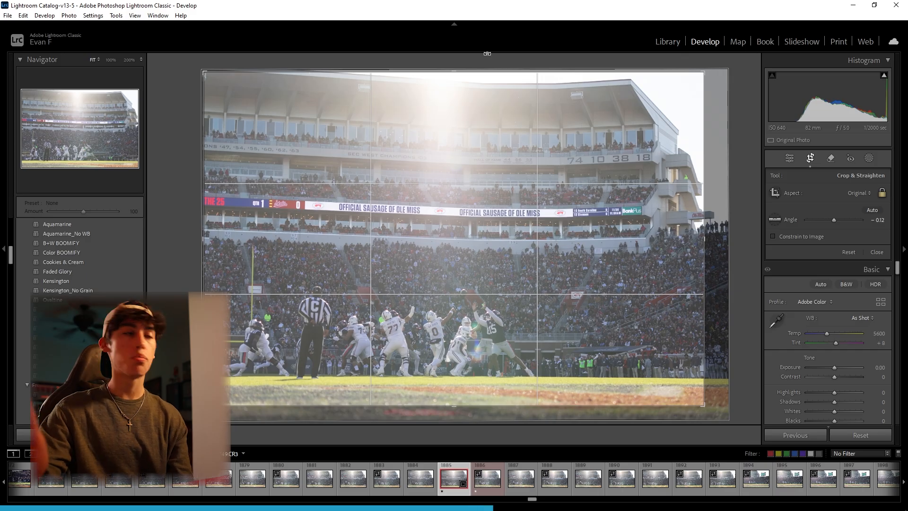
pyautogui.click(106, 143)
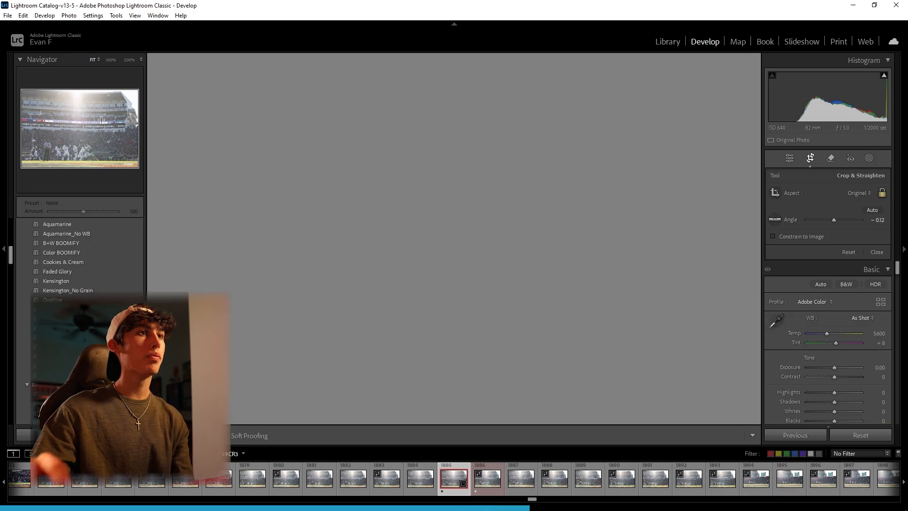
pyautogui.press('r')
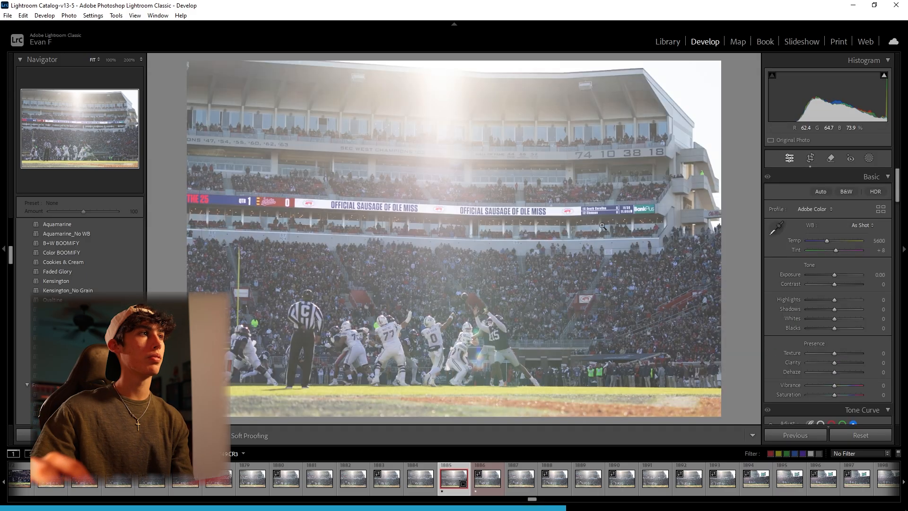
# Straighten the stadium photo along the far edge of the field to an angle of -0.62 and apply the crop
pyautogui.click(809, 157)
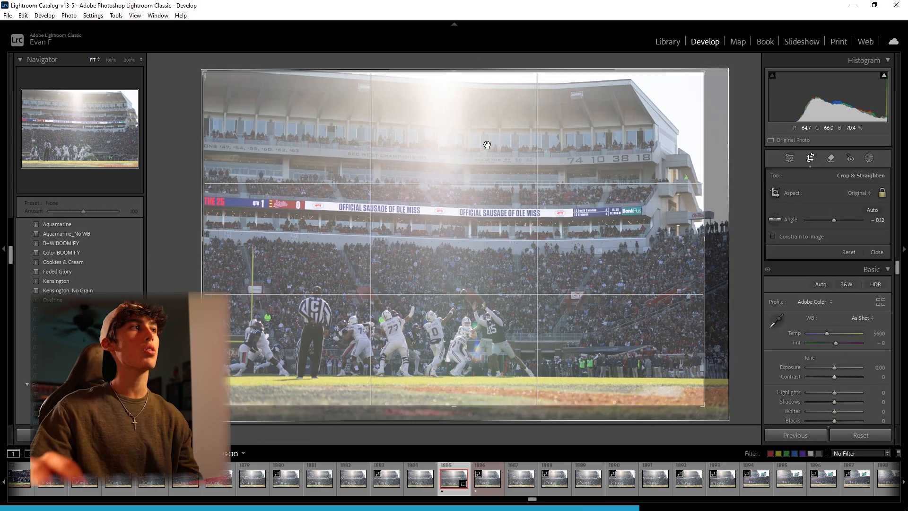
pyautogui.click(775, 219)
pyautogui.moveTo(259, 373); pyautogui.dragTo(635, 376)
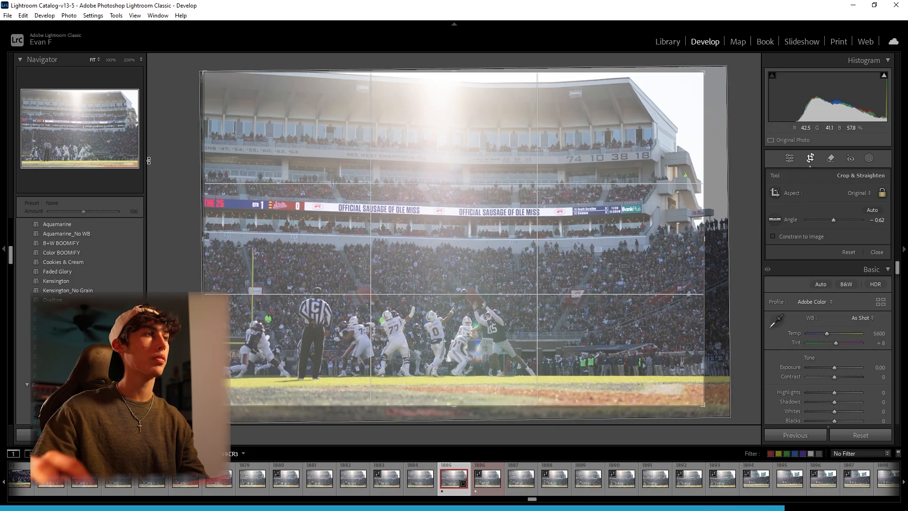
pyautogui.press('Return')
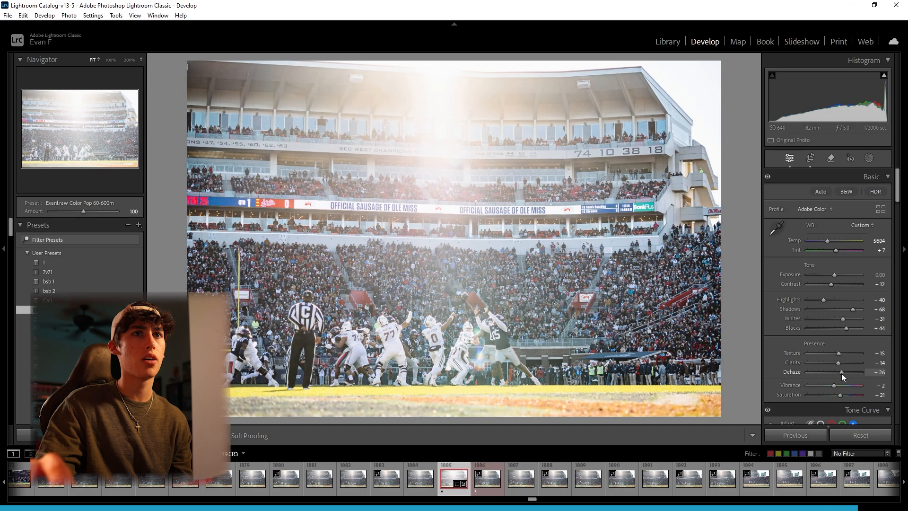
# Lower the stadium photo's Highlights a little further
pyautogui.moveTo(823, 300); pyautogui.dragTo(817, 300)
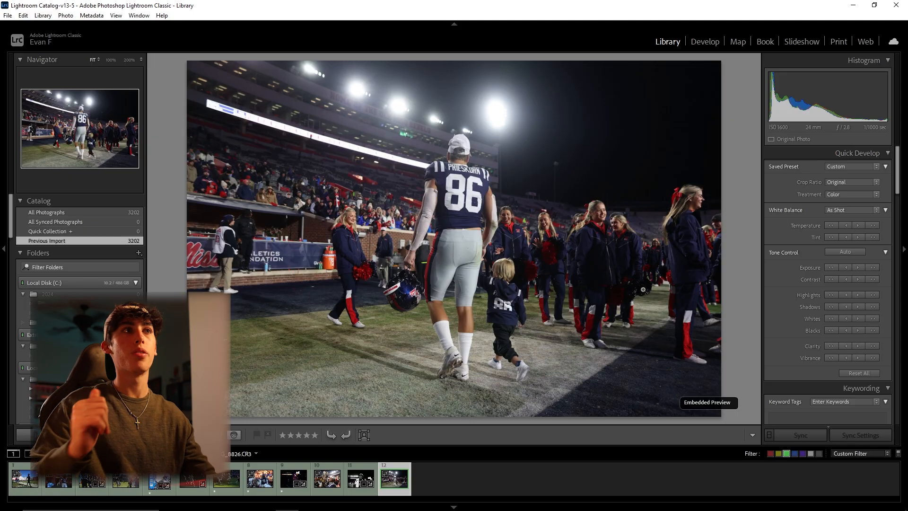
# Crop the photo of player 86 walking with the child tighter and rotate it to an angle of -0.66
pyautogui.click(703, 42)
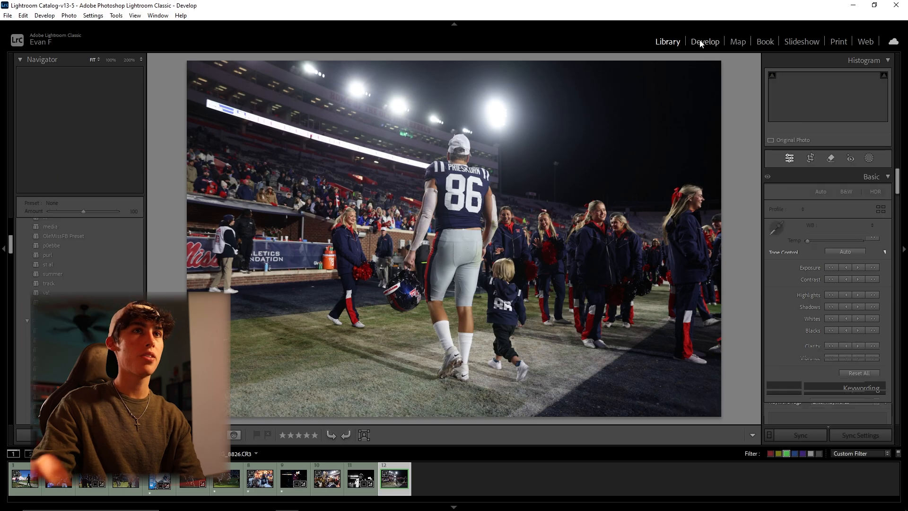
pyautogui.click(809, 159)
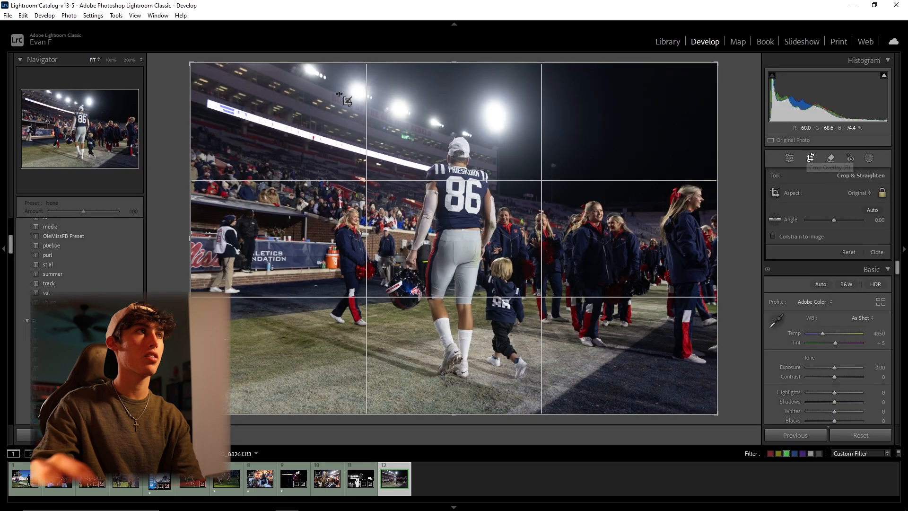
pyautogui.moveTo(190, 62); pyautogui.dragTo(200, 69)
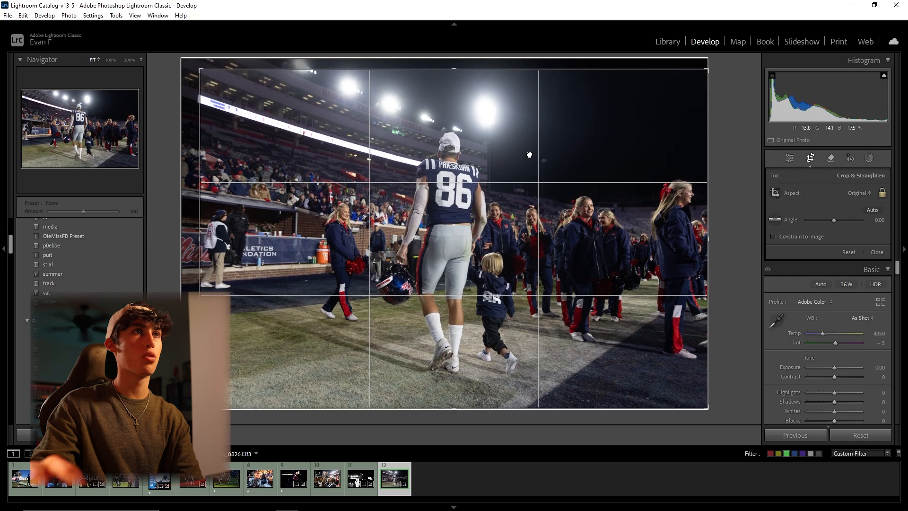
pyautogui.moveTo(479, 58); pyautogui.dragTo(477, 58)
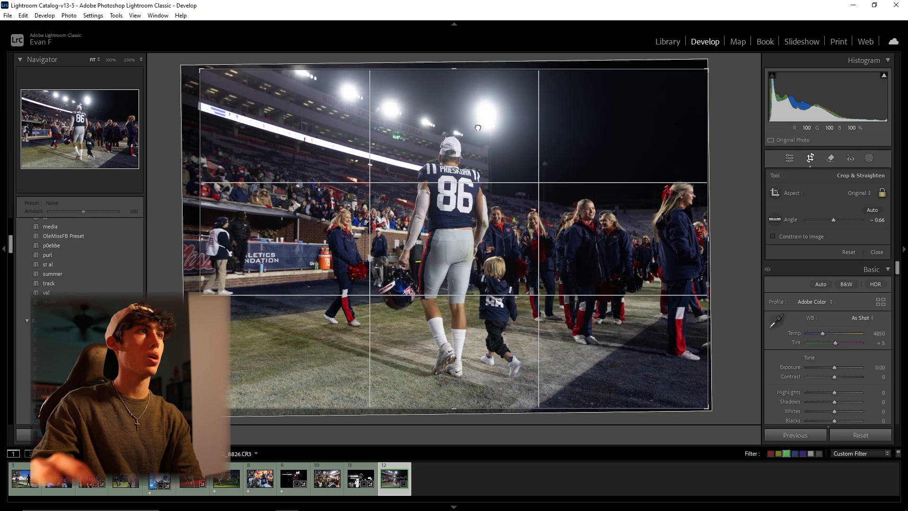
pyautogui.moveTo(206, 71); pyautogui.dragTo(243, 82)
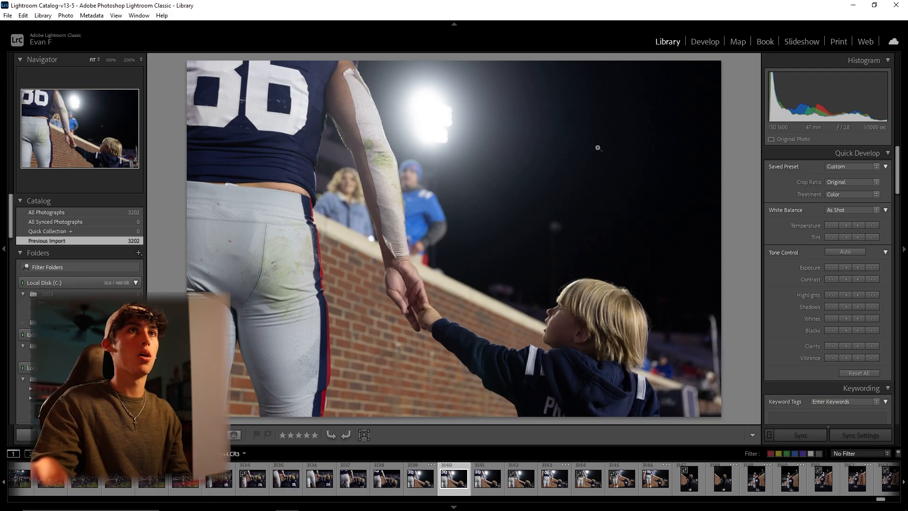
# Open the photo of the player holding the child's hand for developing and inspect the child's face at 200% zoom
pyautogui.click(704, 41)
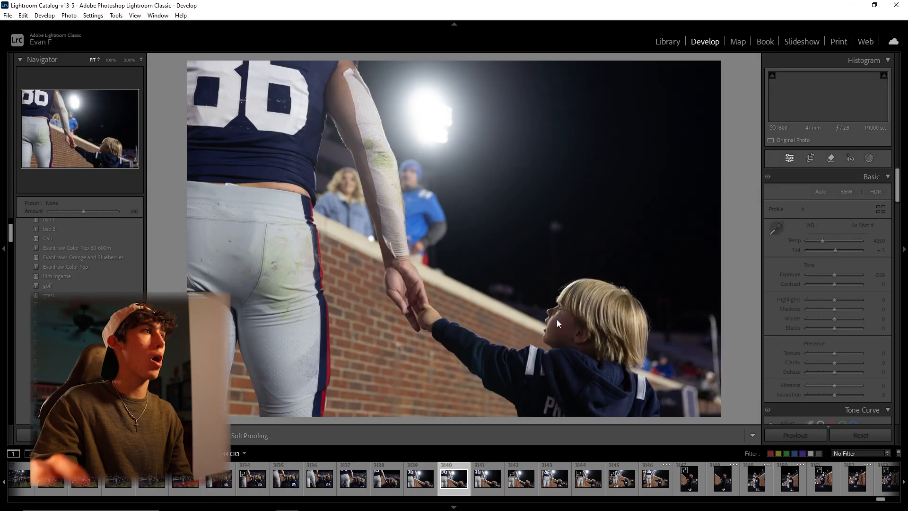
pyautogui.click(104, 146)
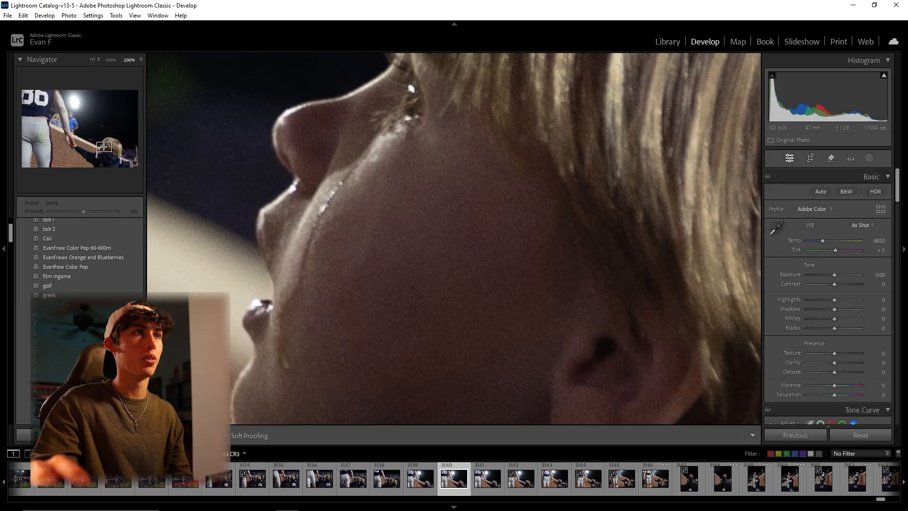
pyautogui.moveTo(102, 144); pyautogui.dragTo(101, 146)
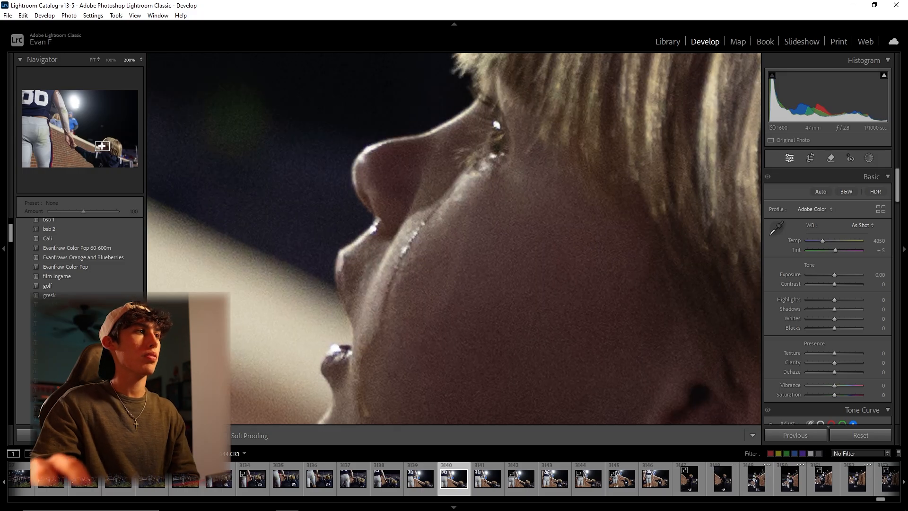
pyautogui.press('z')
# Apply the Cali preset to the hand-holding photo and cool its white balance by lowering Temp
pyautogui.scroll(3, 67, 277)
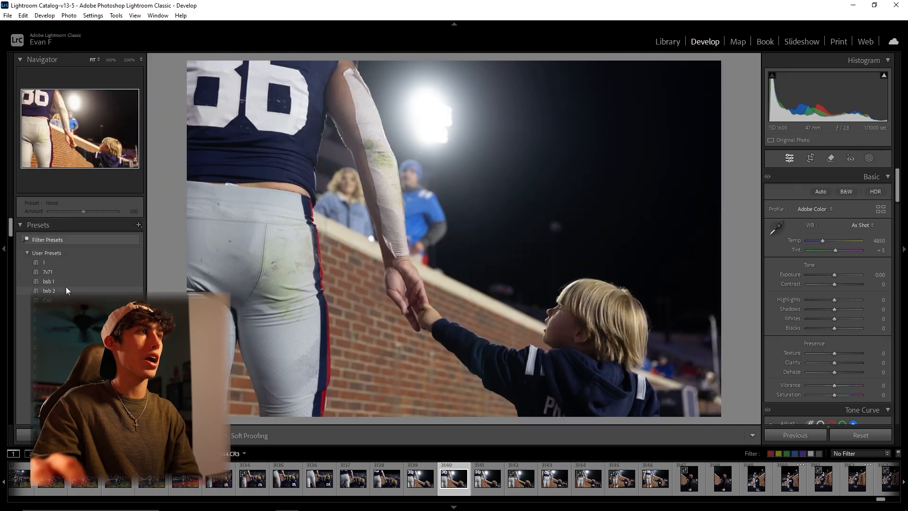
pyautogui.click(66, 301)
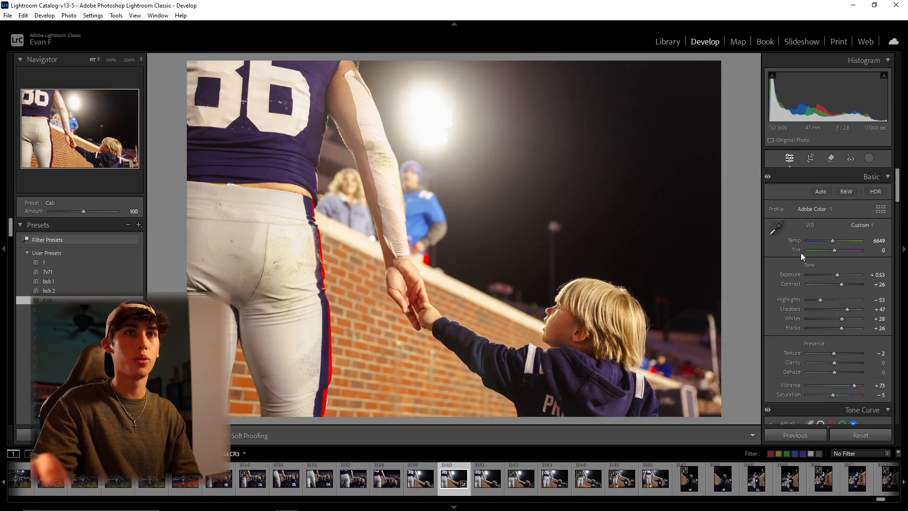
pyautogui.moveTo(836, 240); pyautogui.dragTo(824, 239)
# Set the Blue hue to -18 in the Color Mixer
pyautogui.scroll(-10, 817, 308)
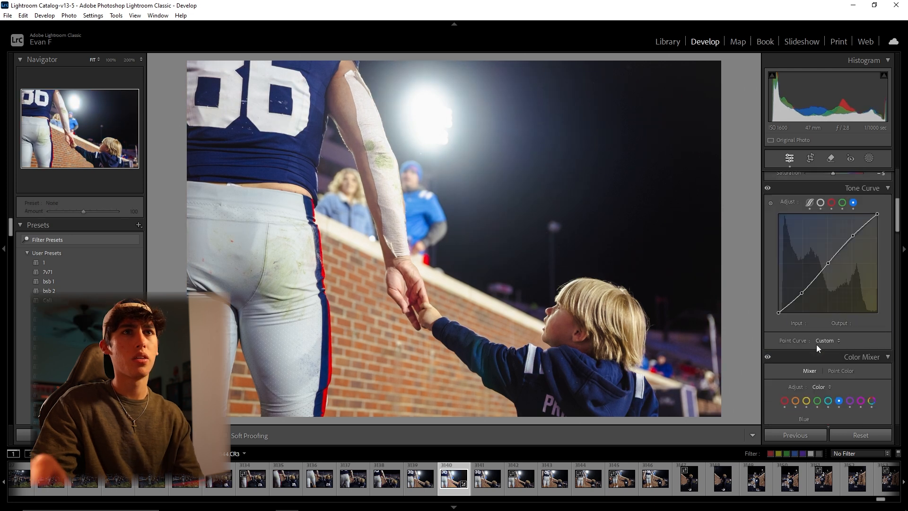
pyautogui.doubleClick(833, 208)
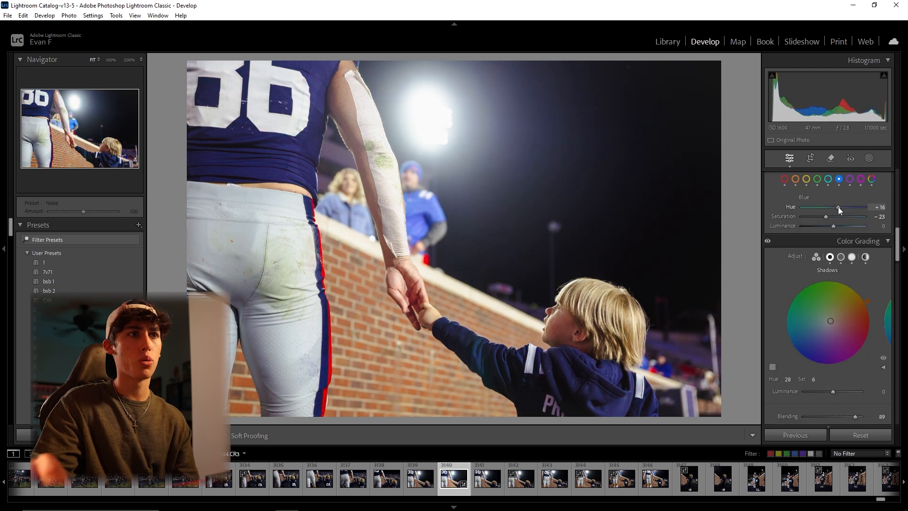
pyautogui.moveTo(833, 206); pyautogui.dragTo(828, 207)
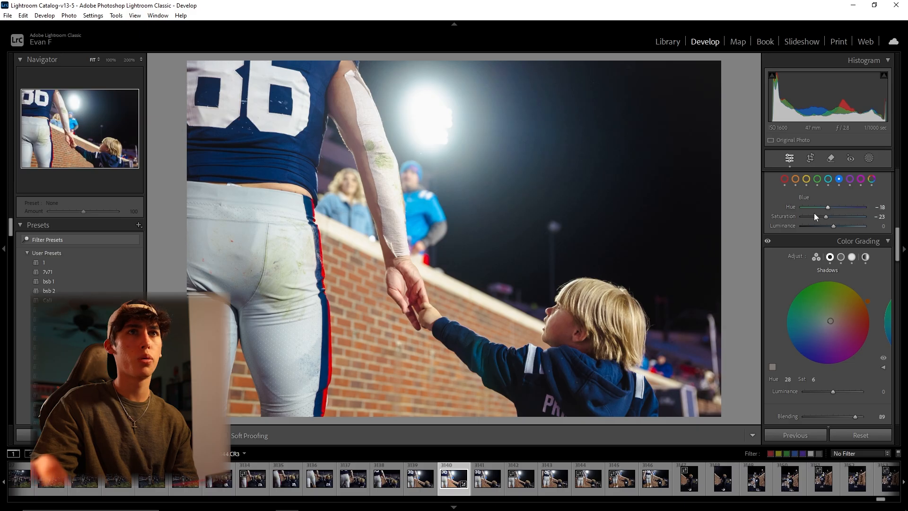
# Crop the hand-holding photo slightly from its upper right corner at the original aspect ratio and apply it
pyautogui.click(811, 159)
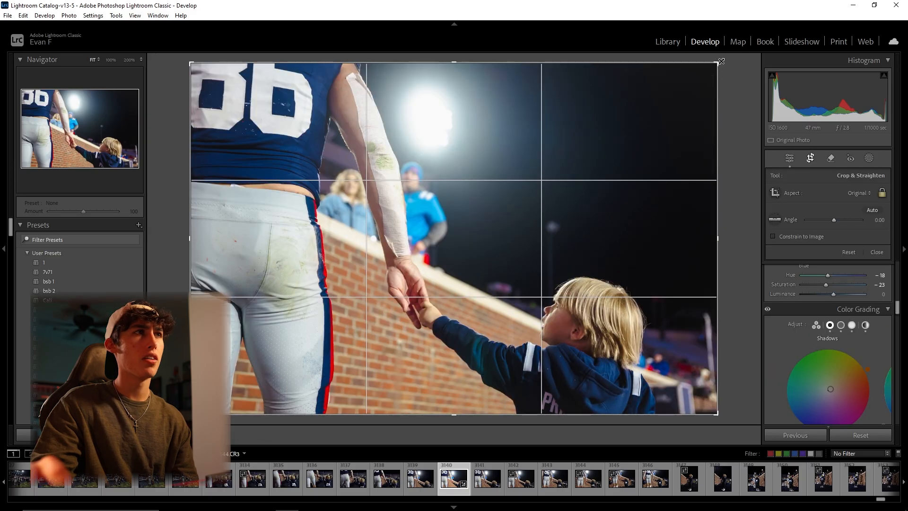
pyautogui.moveTo(721, 61); pyautogui.dragTo(715, 66)
pyautogui.press('Return')
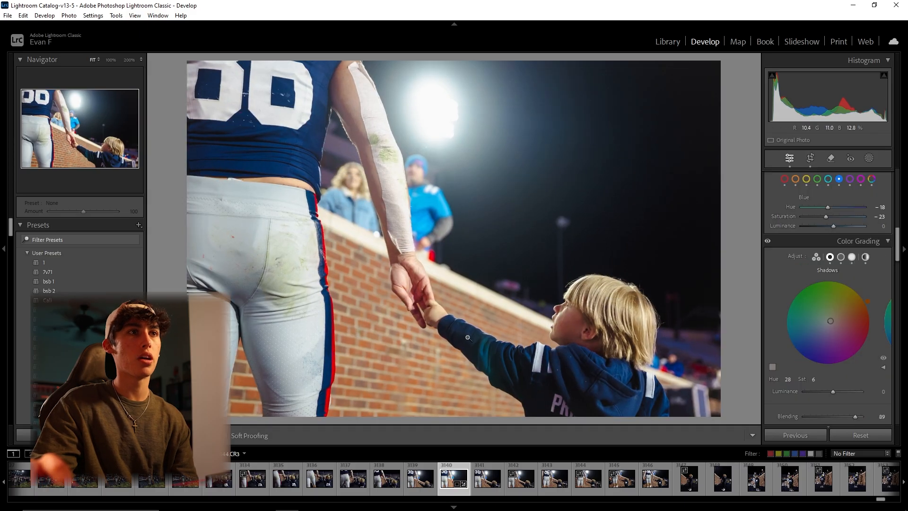